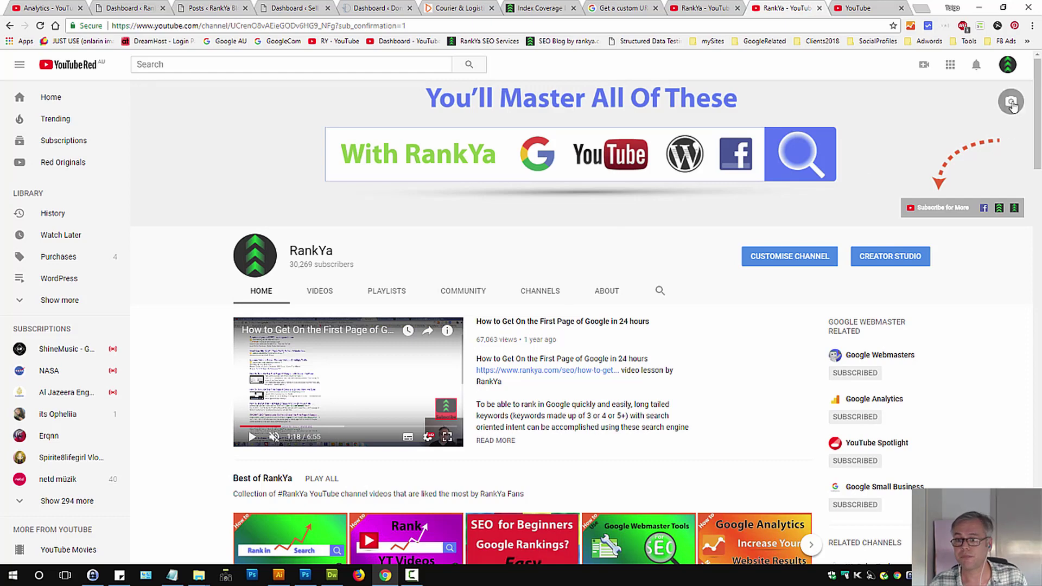
- Reload the RankYa channel home page
key("F5")
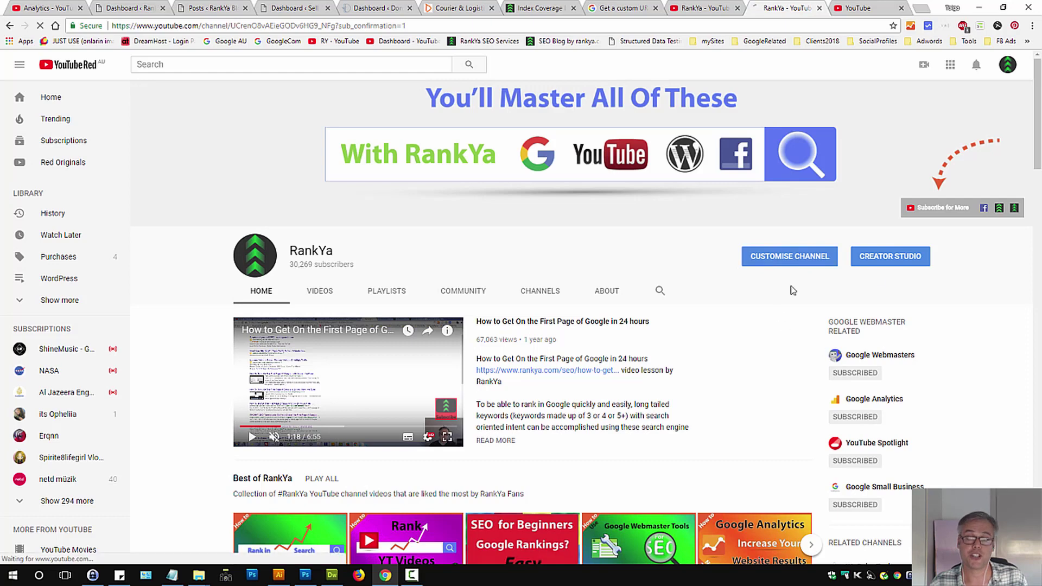
- Enter channel customisation and open the banner's custom links for editing
left_click(752, 257)
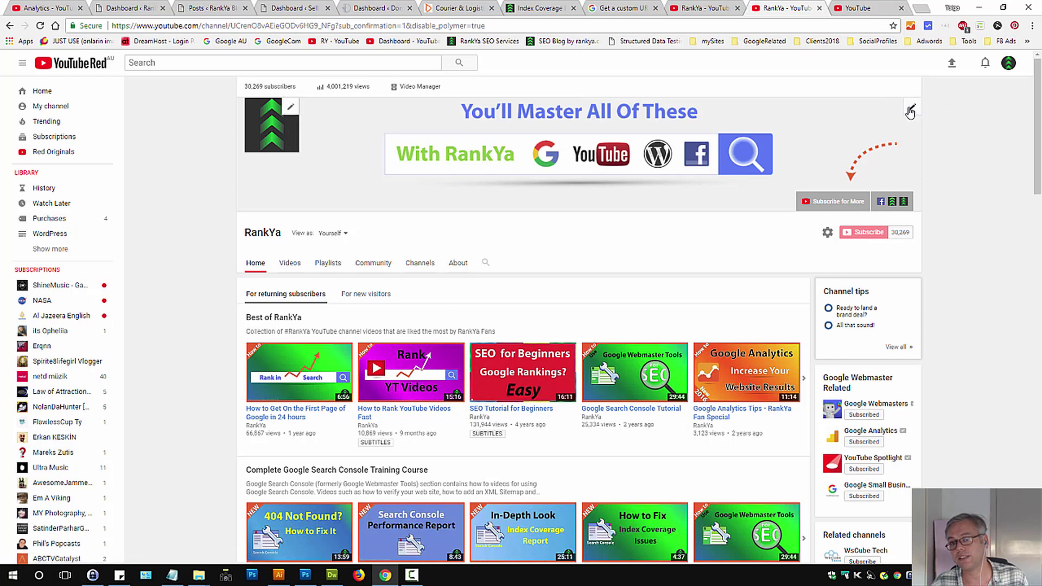
left_click(911, 112)
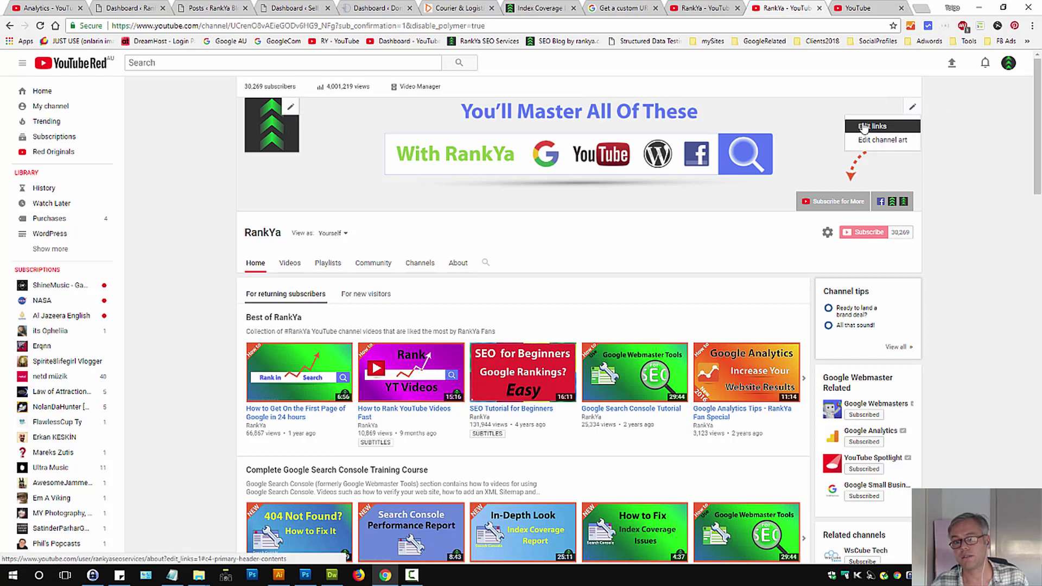
left_click(863, 126)
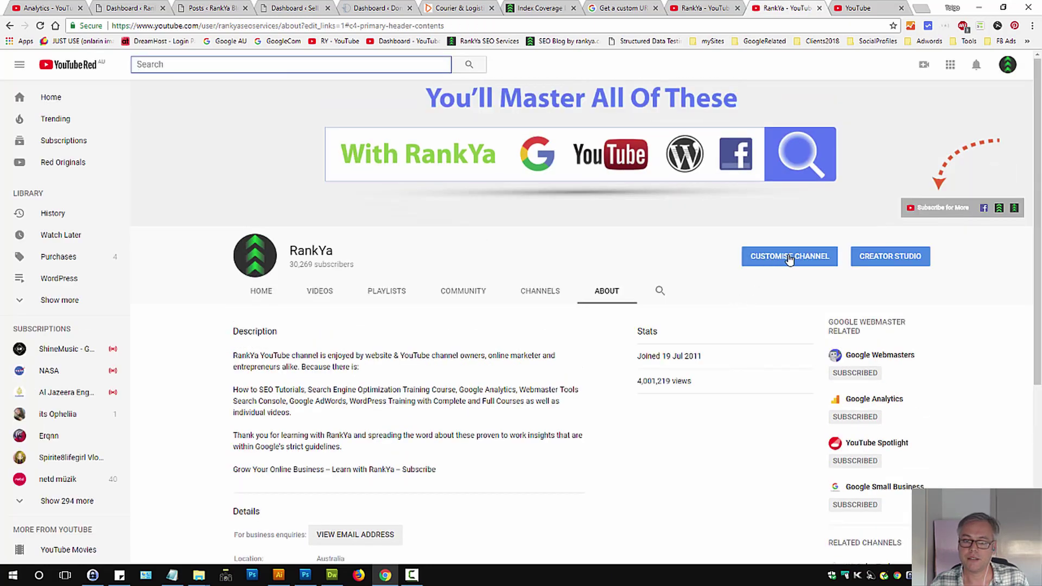
- Open the custom links editor and check the first link's address ends in ?sub_confirmation=1
left_click(788, 261)
left_click(789, 259)
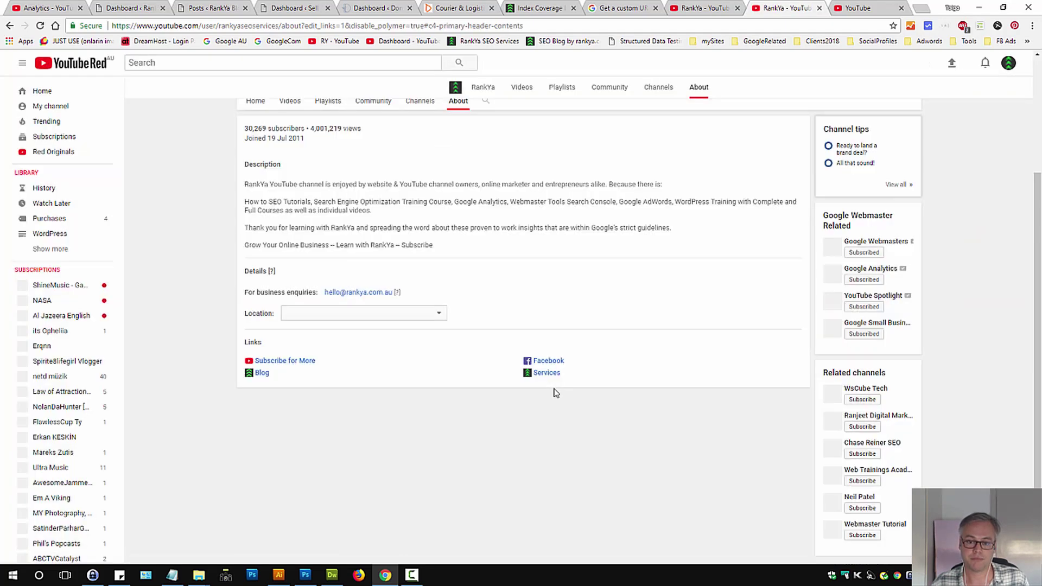
triple_click(488, 423)
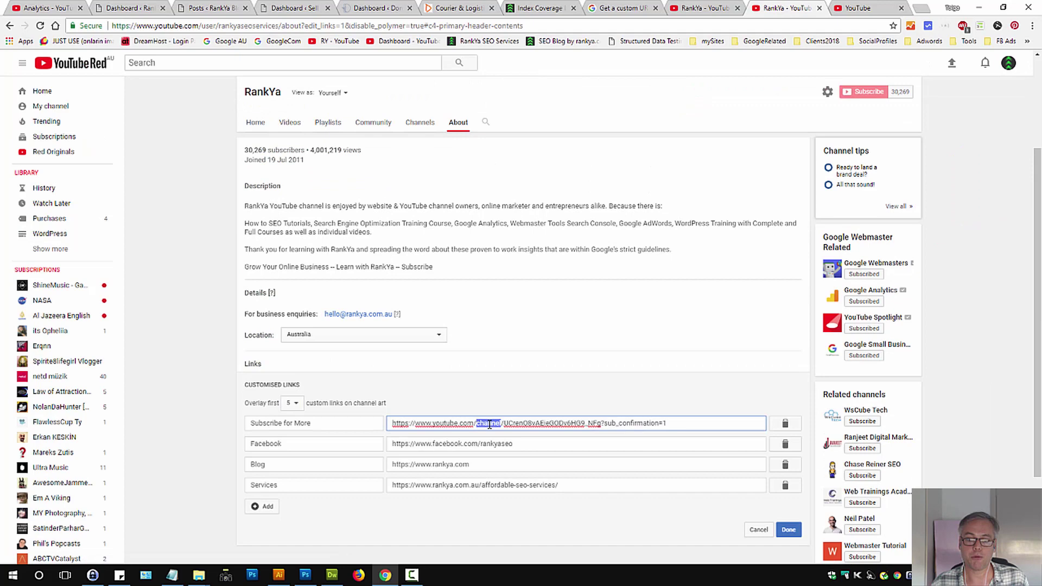
left_click(578, 424)
left_click_drag(683, 424, 601, 427)
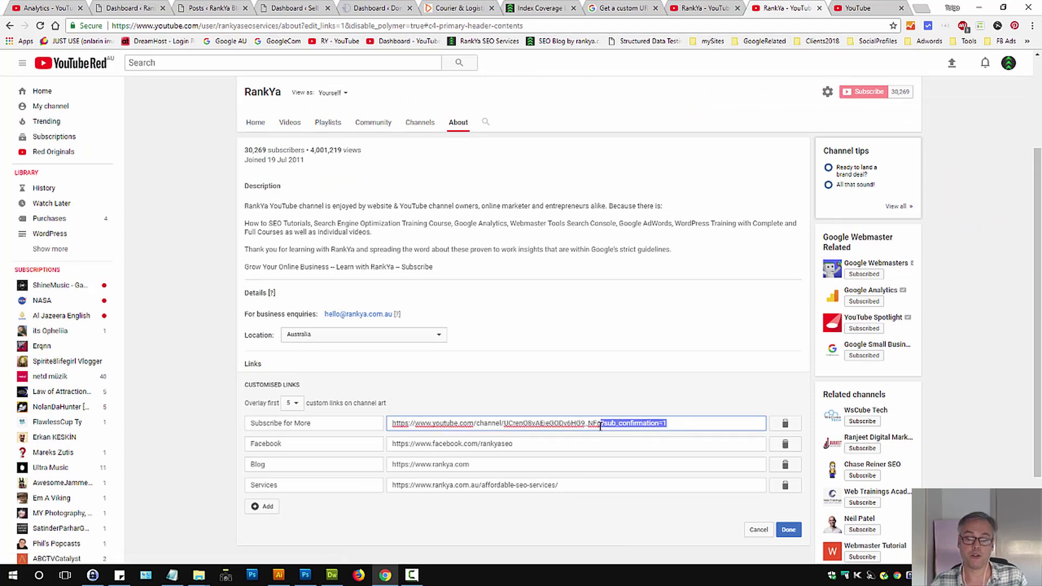
left_click(601, 426)
left_click_drag(672, 423, 610, 424)
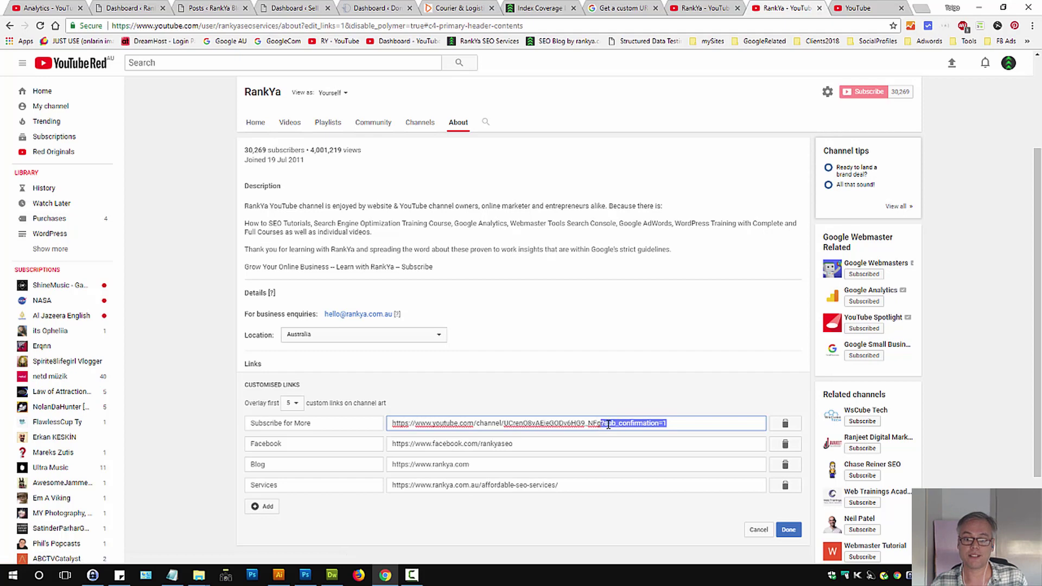
left_click(618, 424)
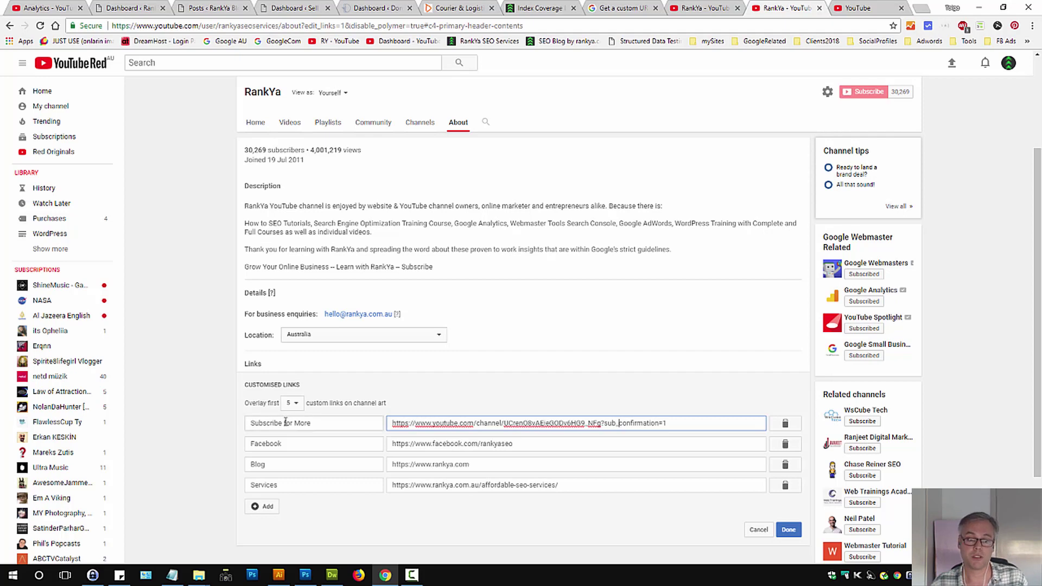
- Shorten the first link title from 'Subscribe for More' to 'Subscribe', keeping its address
left_click_drag(285, 423, 313, 423)
key("BackSpace")
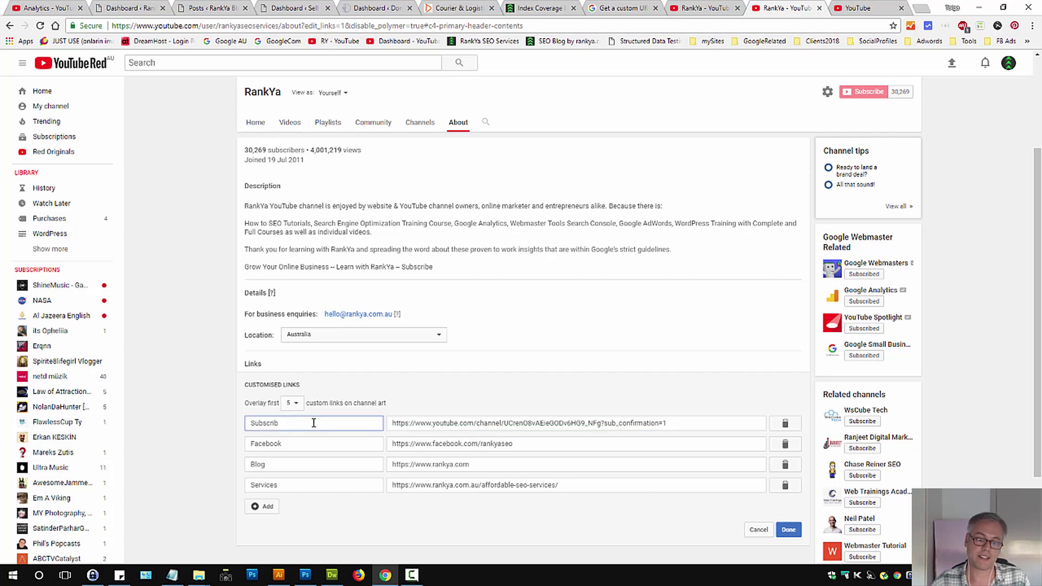
left_click_drag(426, 427, 607, 438)
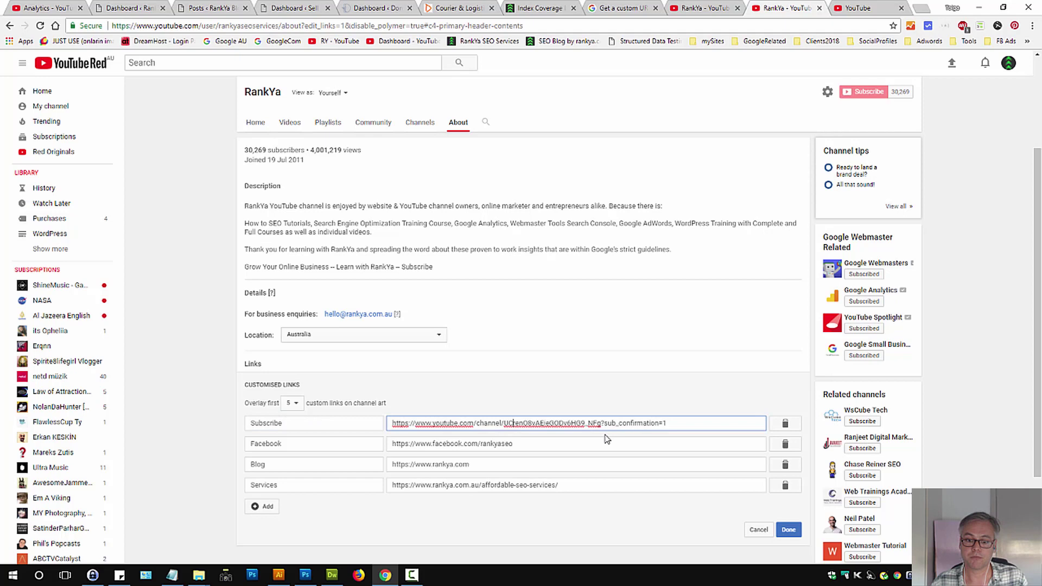
scroll(607, 438, "up", 3)
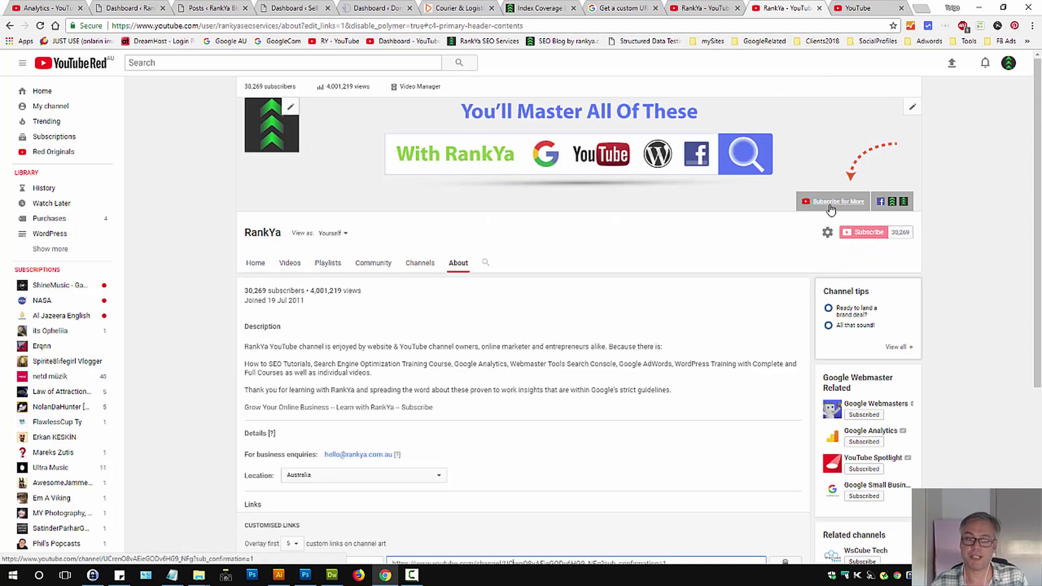
scroll(628, 415, "down", 3)
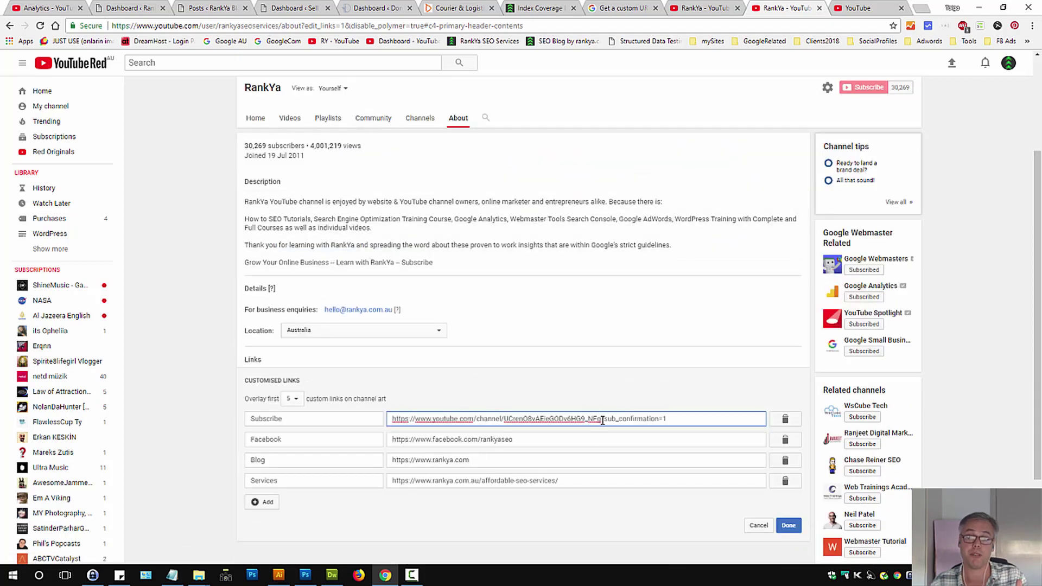
left_click(512, 419)
triple_click(447, 418)
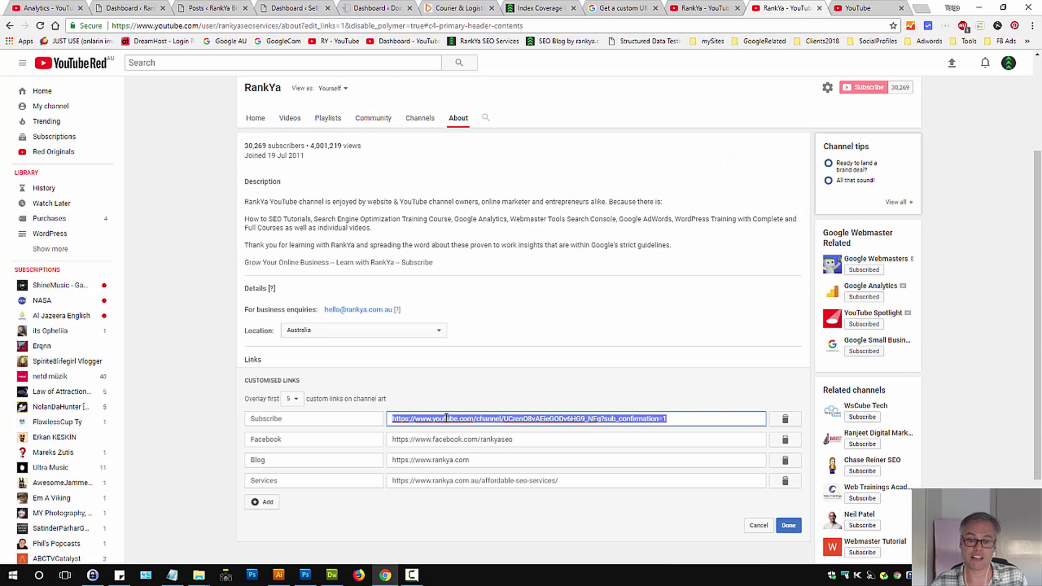
left_click(493, 419)
left_click(304, 420)
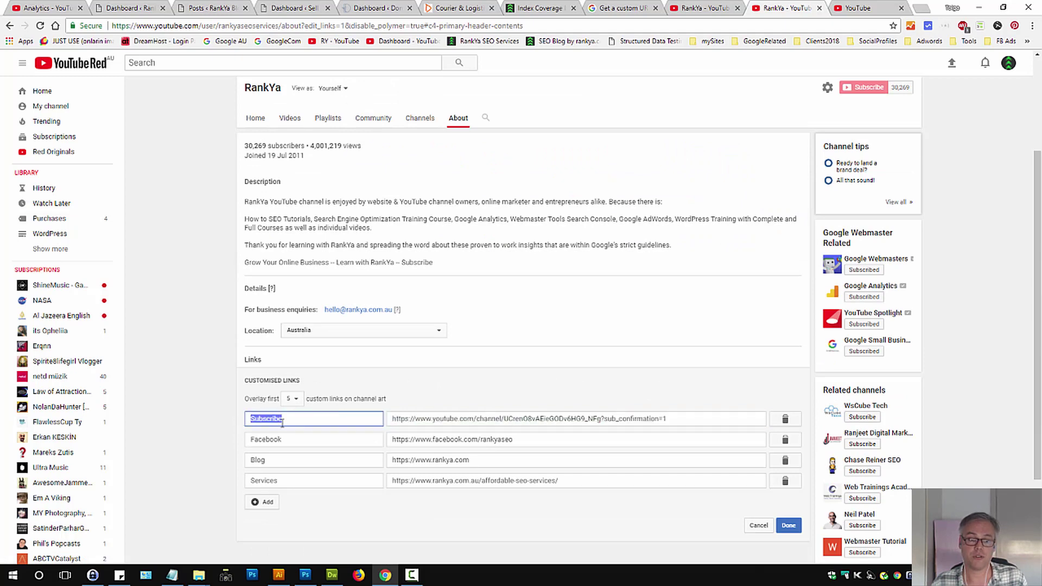
scroll(613, 390, "up", 3)
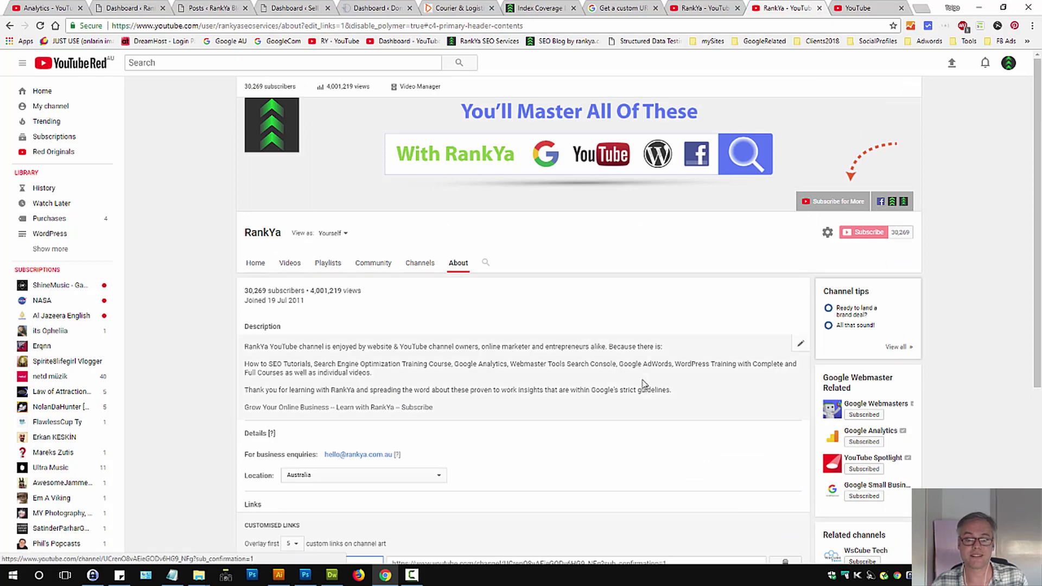
scroll(591, 401, "down", 5)
- Save the links, then test the banner's Subscribe link and cancel the subscription prompt
left_click(787, 405)
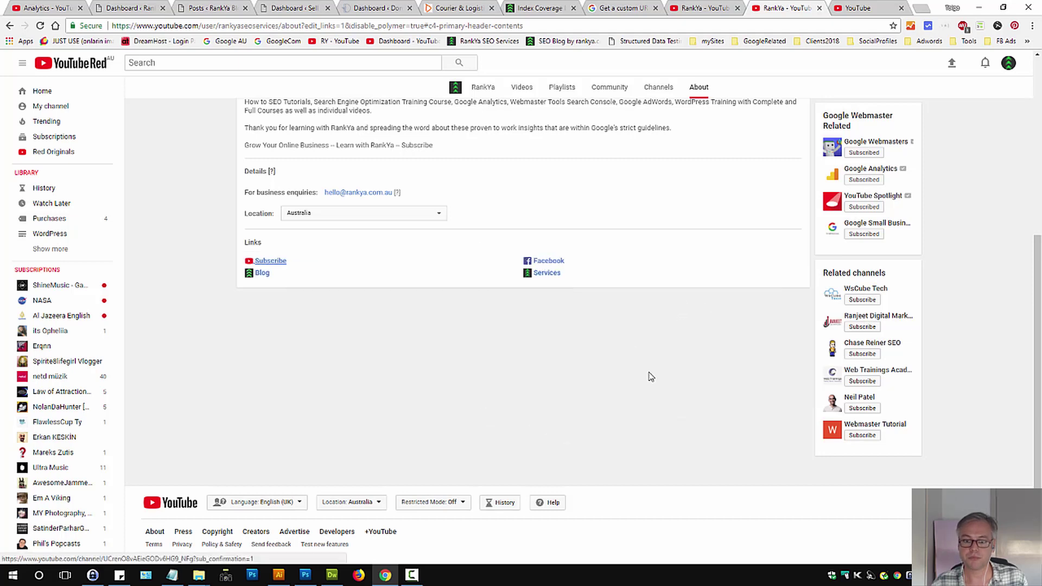
scroll(722, 373, "up", 5)
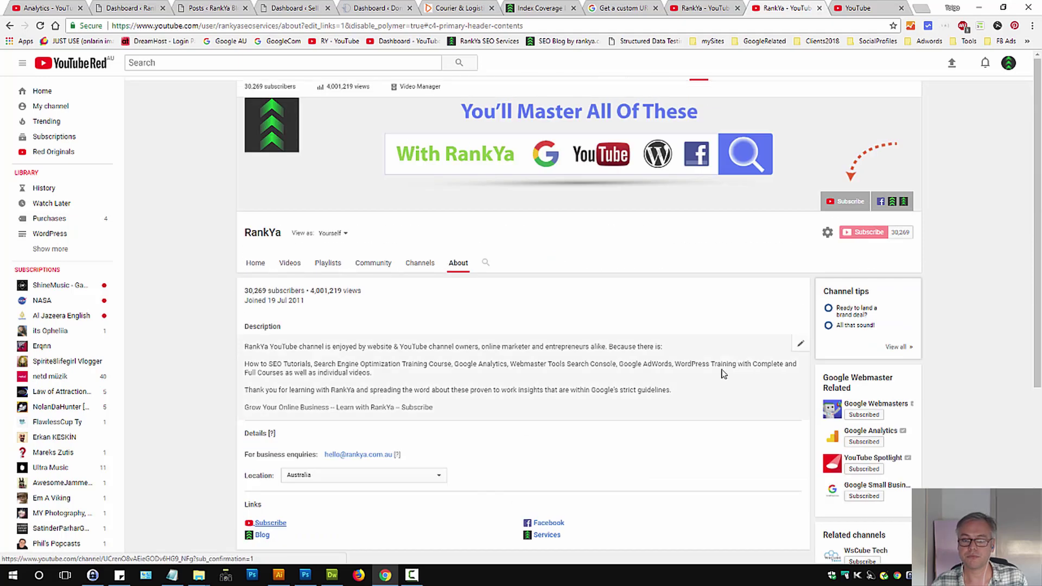
left_click(849, 206)
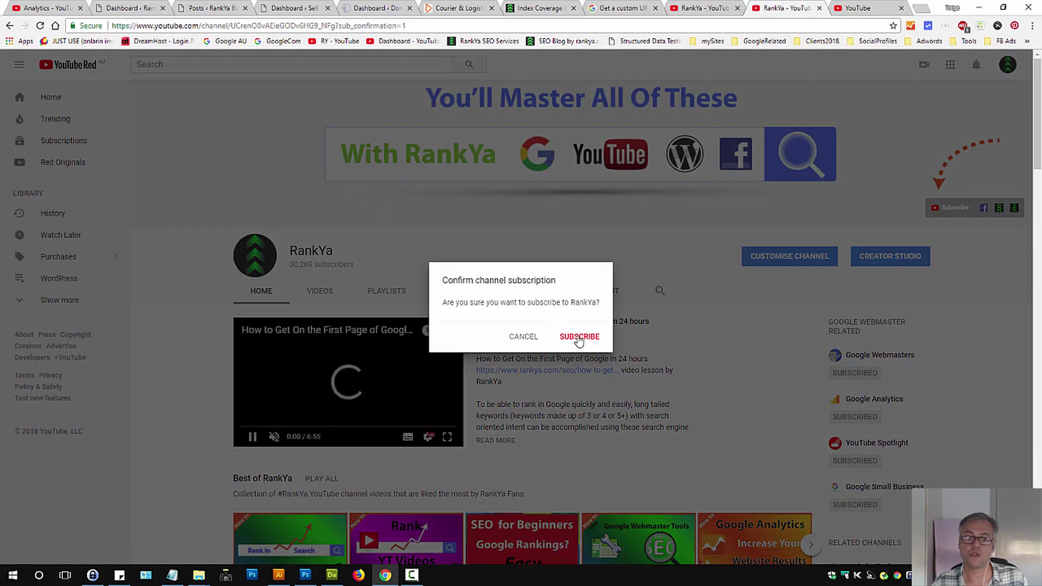
left_click(516, 338)
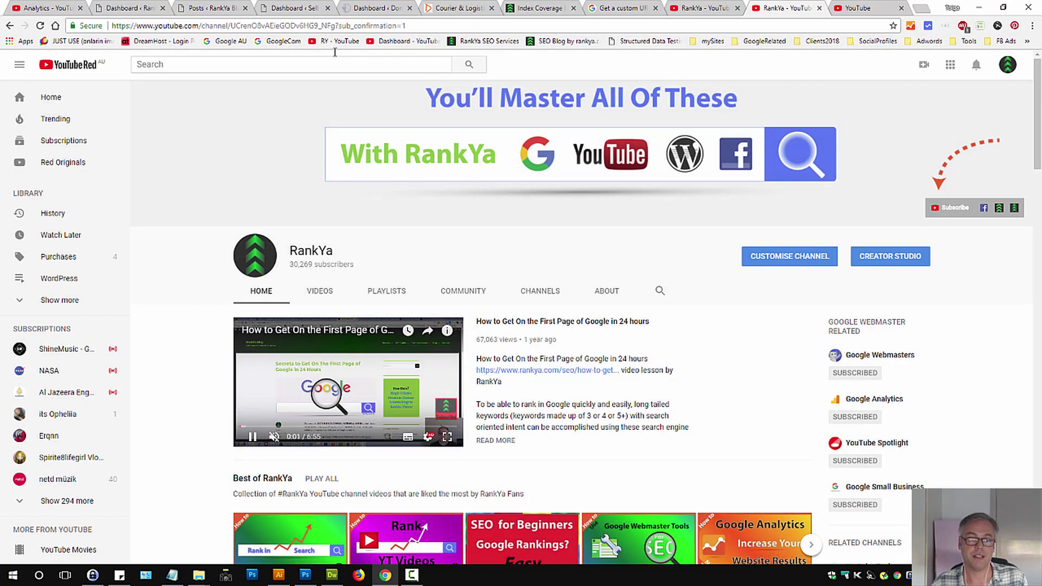
- Copy the full channel address ending in ?sub_confirmation=1 from the address bar
left_click_drag(412, 26, 335, 26)
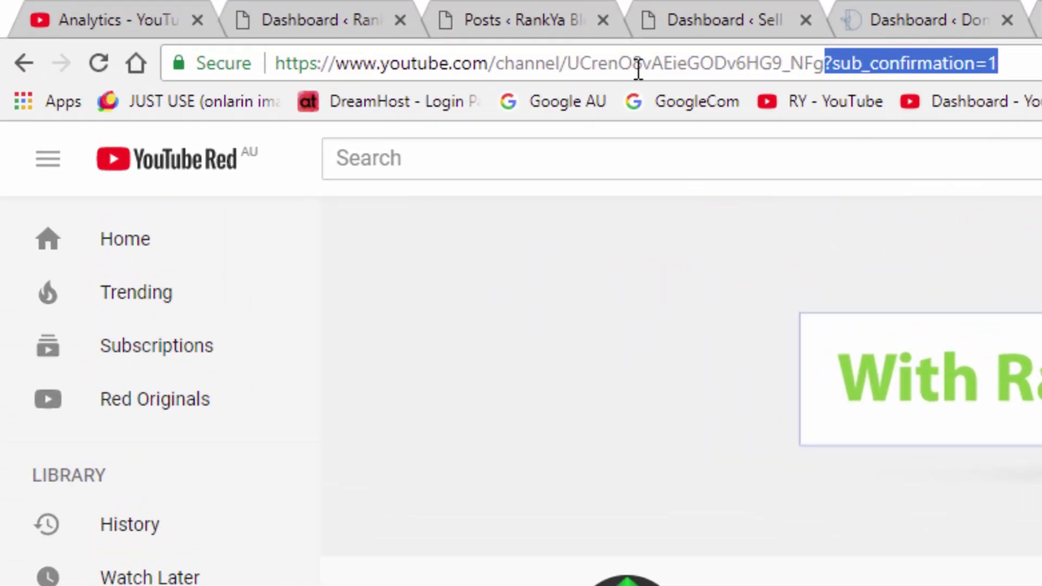
left_click(638, 69)
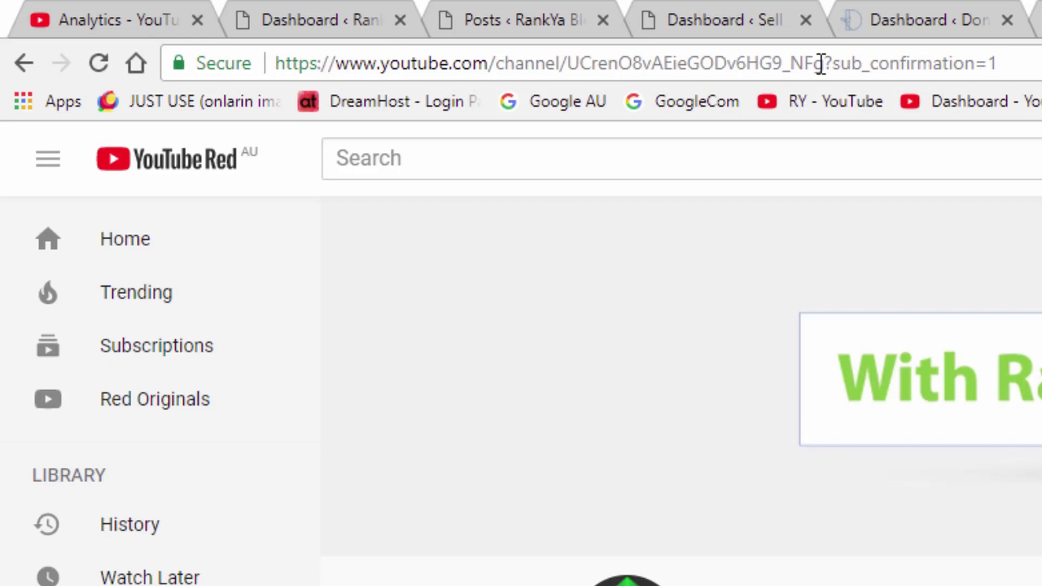
left_click_drag(825, 65, 266, 63)
left_click_drag(825, 62, 65, 56)
right_click(392, 66)
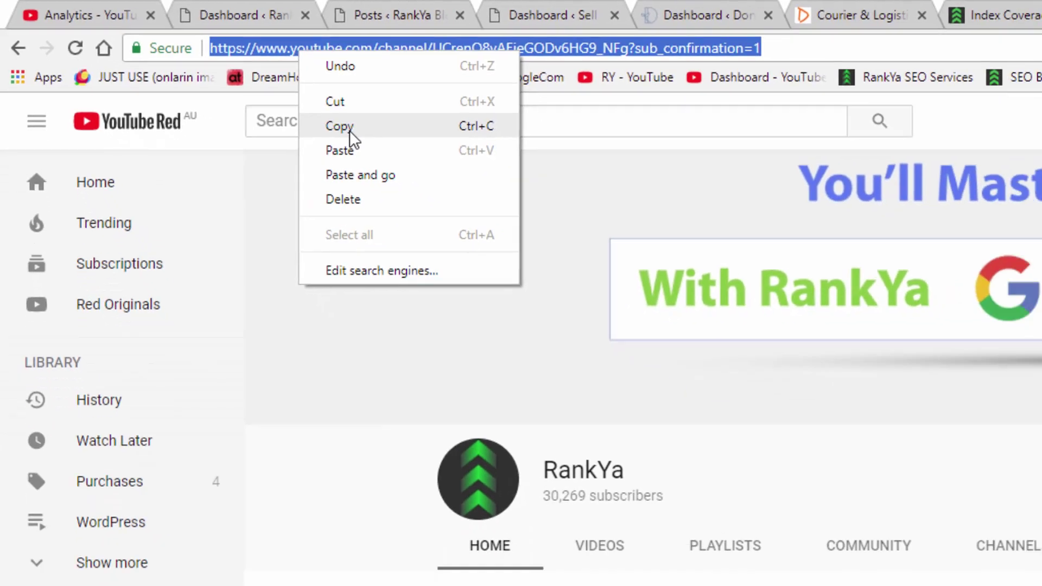
left_click(456, 167)
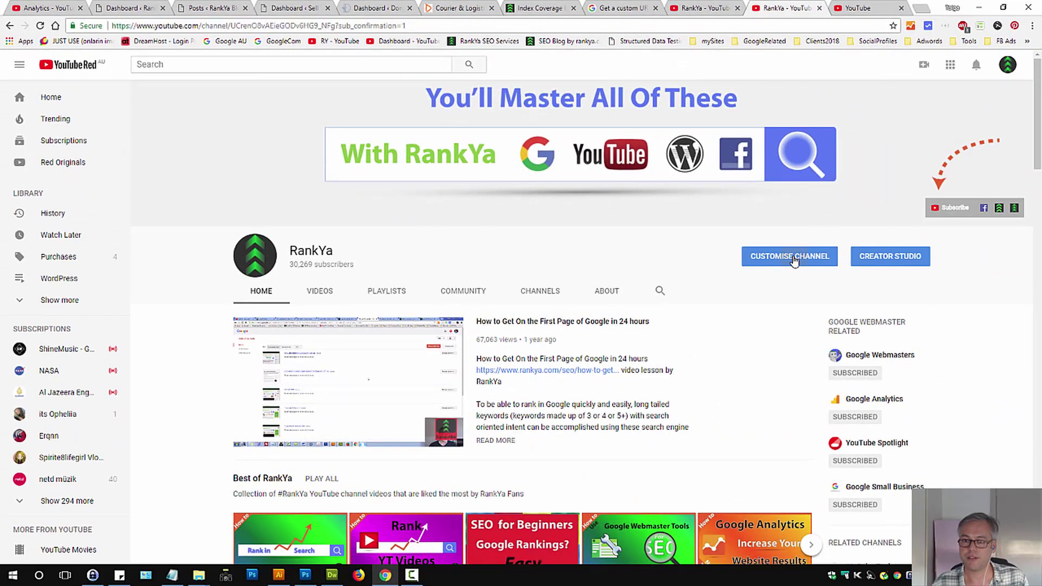
- Reopen the channel's custom links editor in customisation view
left_click(796, 258)
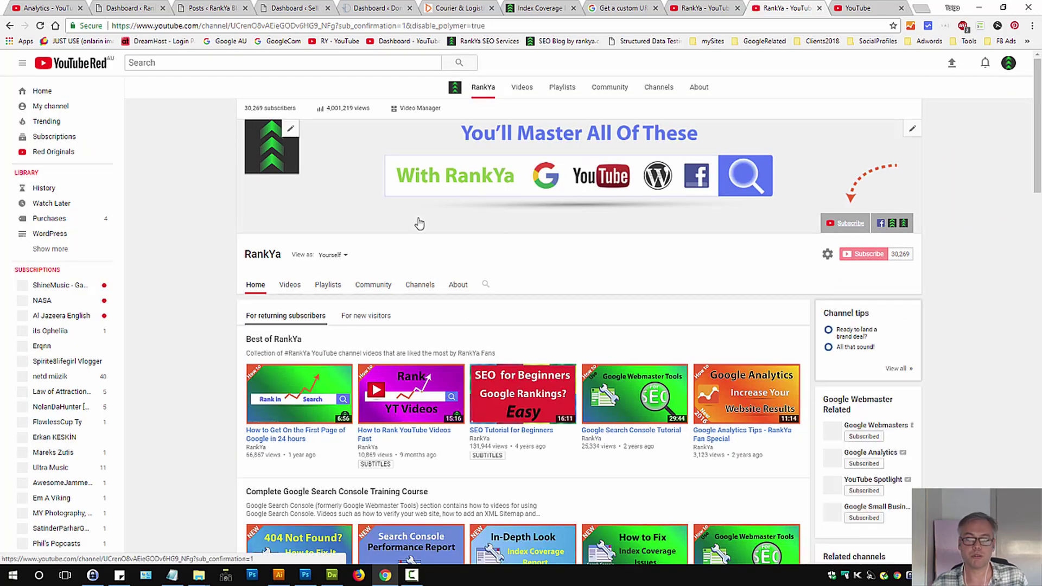
left_click(912, 111)
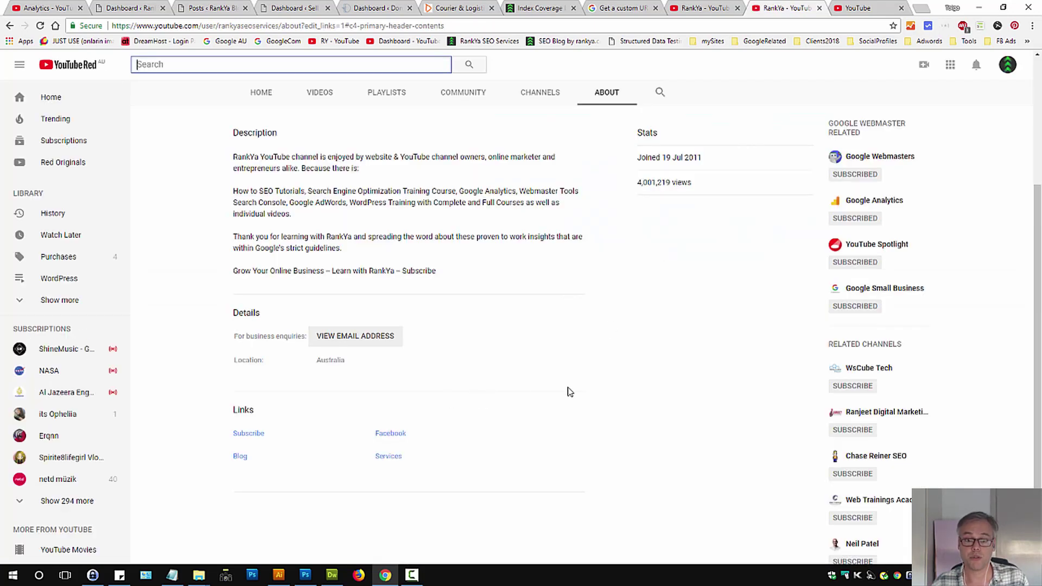
scroll(676, 366, "up", 4)
left_click(776, 266)
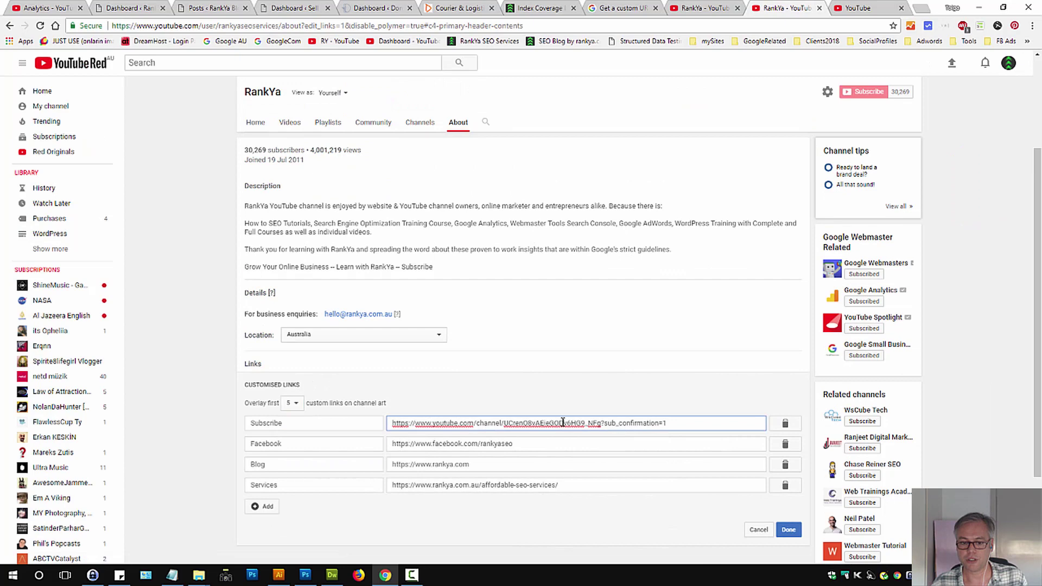
- Append 'for More' to the Subscribe link's title, leaving its URL unchanged
triple_click(565, 425)
left_click(619, 423)
left_click(322, 423)
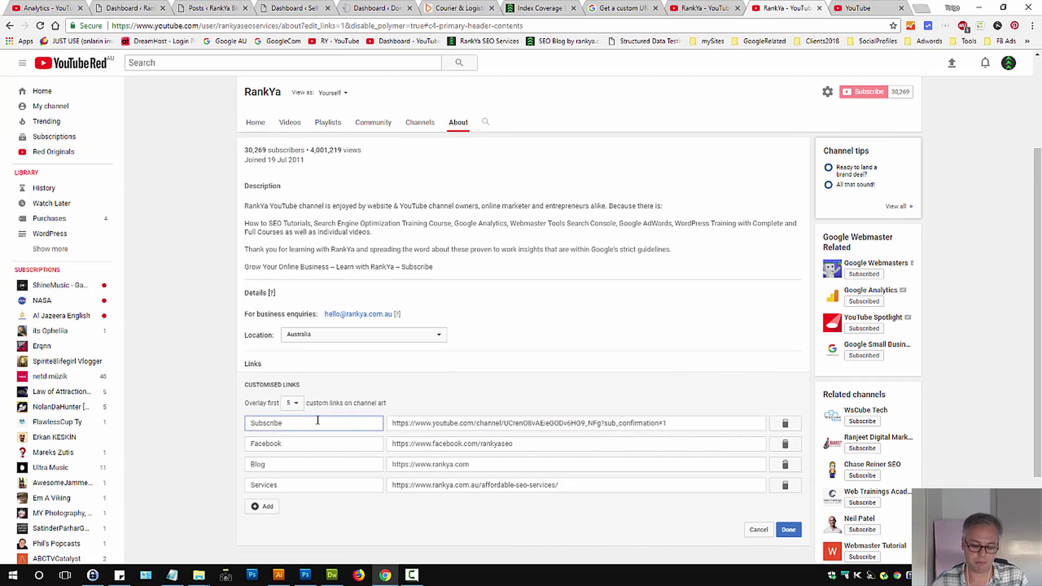
type("for More")
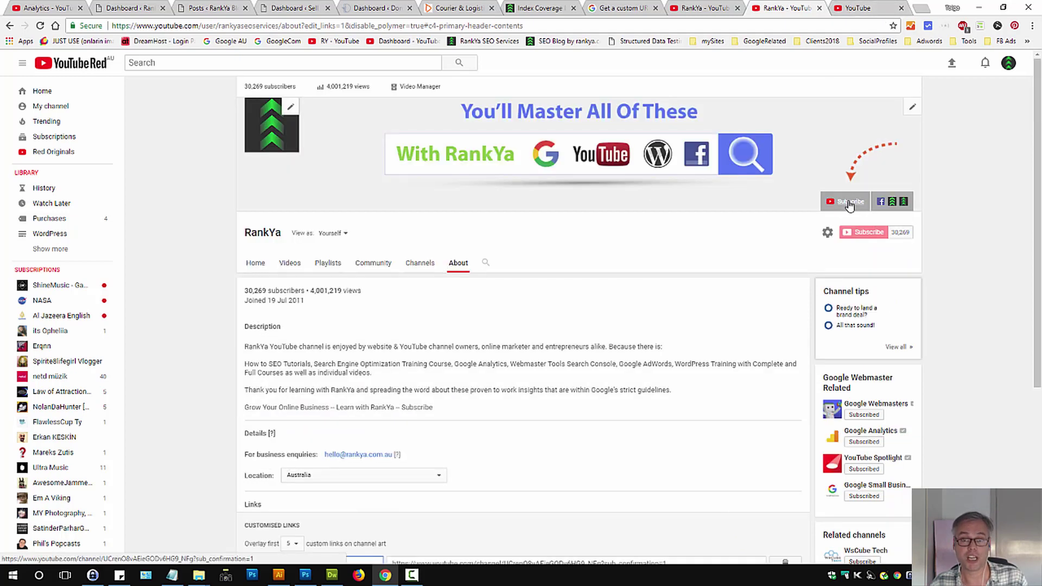
- Switch to the Creator Studio end screen editor for 'How to Add a Channel Trailer'
left_click(857, 8)
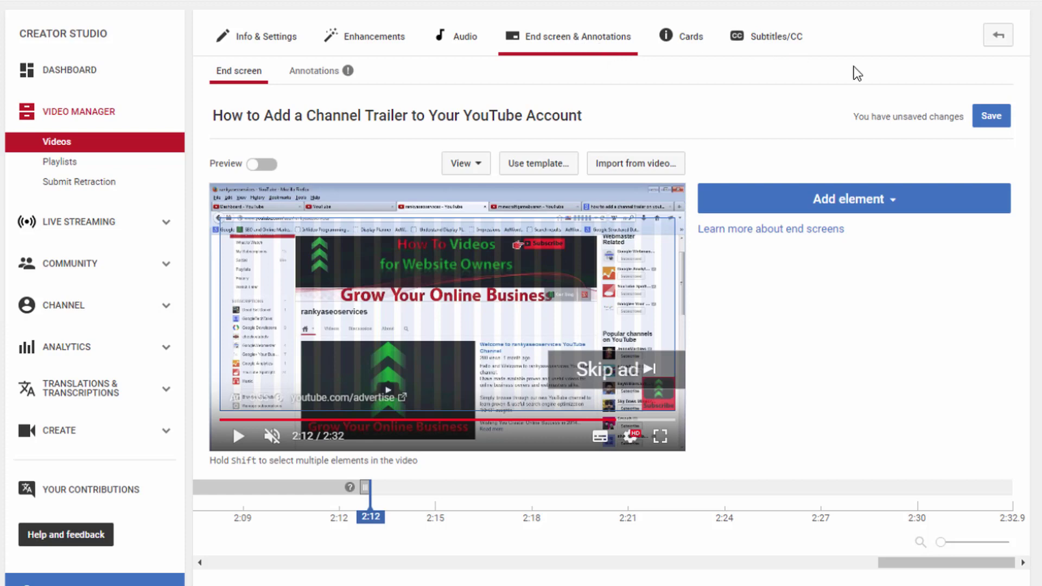
- Add a RankYa Subscribe element and drag its timeline bar to start at 2:19
left_click(884, 210)
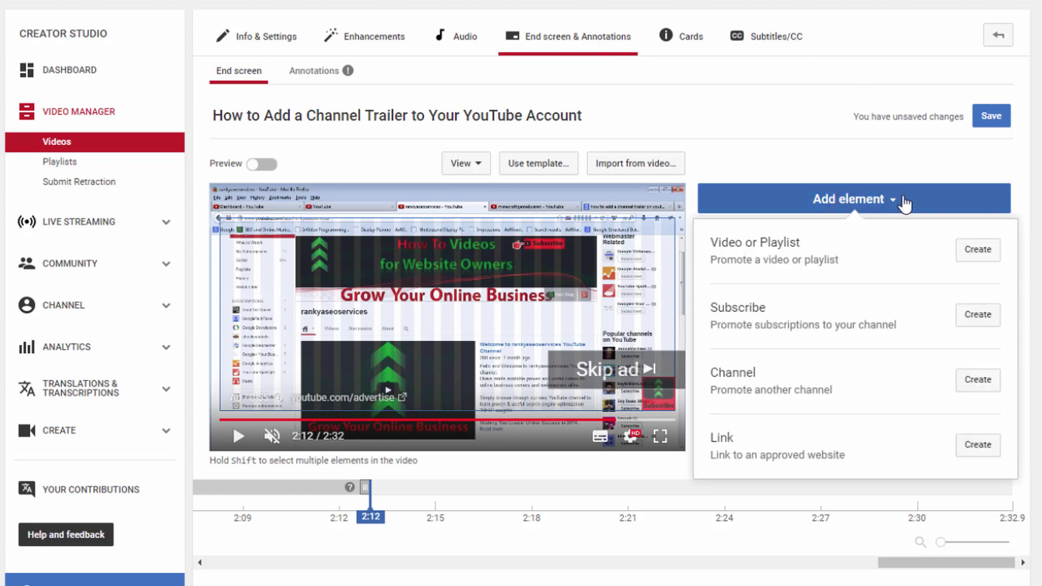
left_click(978, 315)
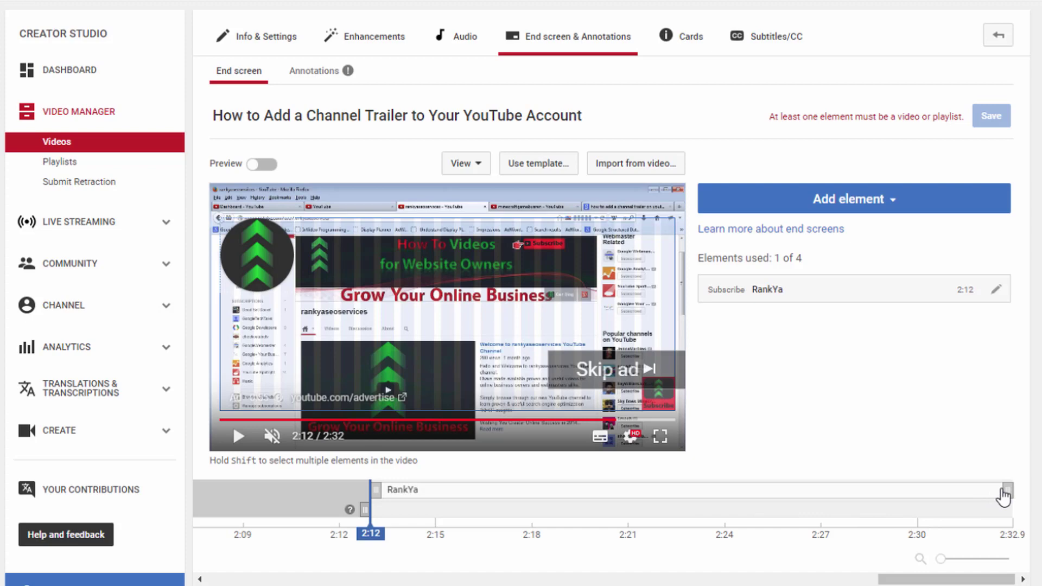
left_click_drag(1006, 490, 525, 490)
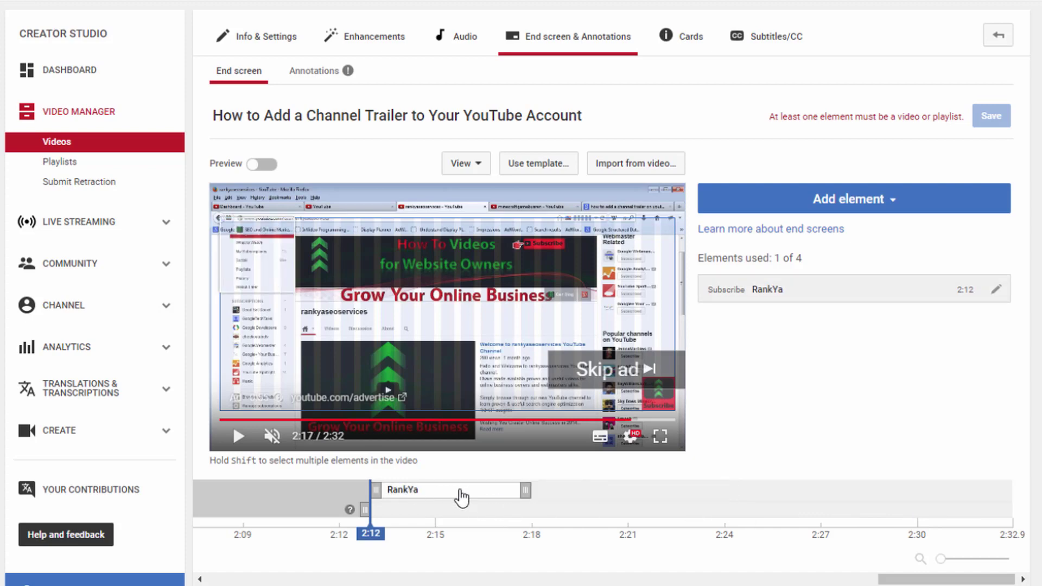
left_click_drag(463, 495, 608, 502)
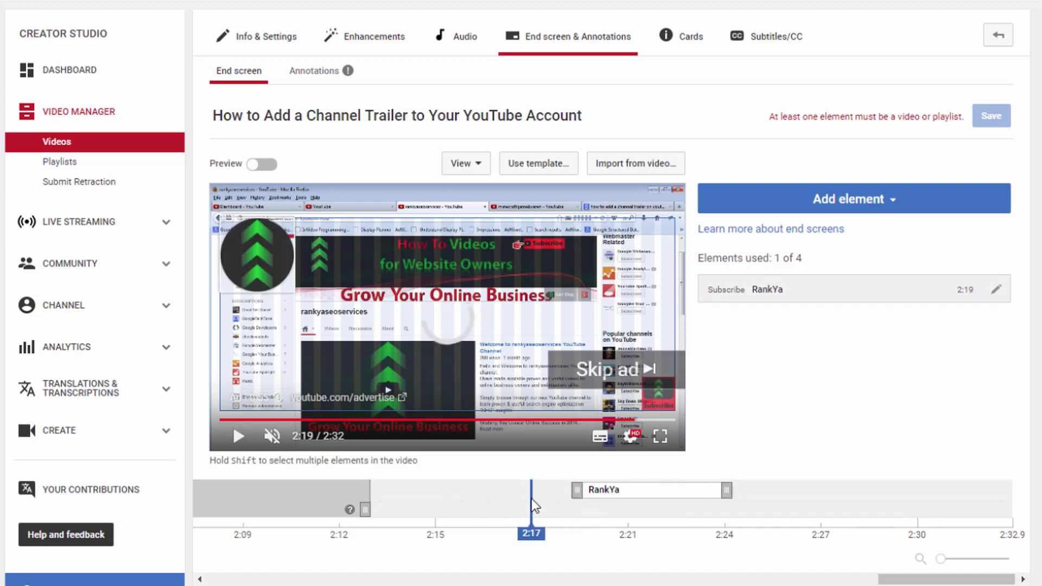
left_click_drag(532, 497, 566, 505)
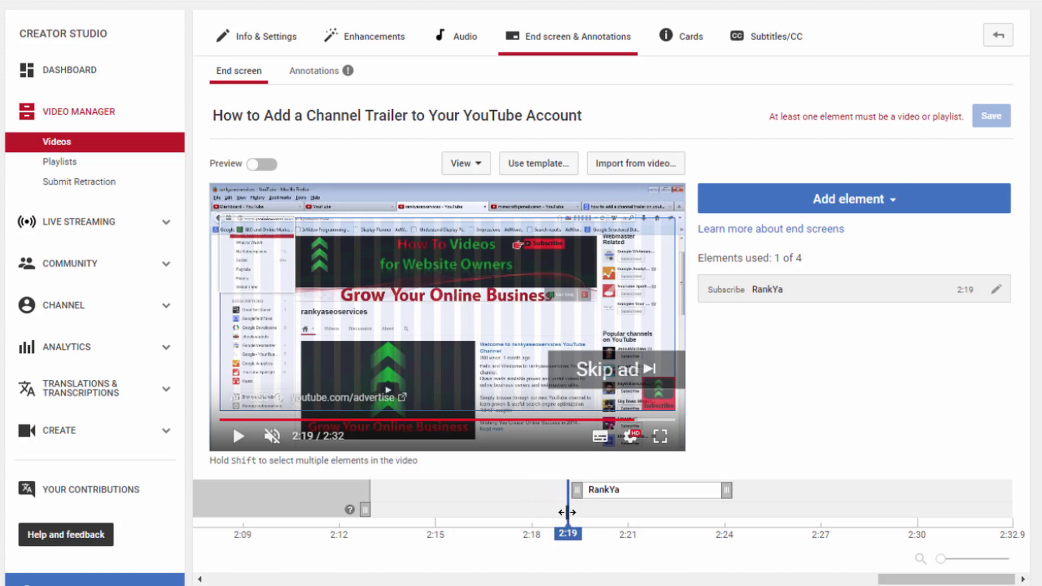
left_click_drag(567, 512, 620, 515)
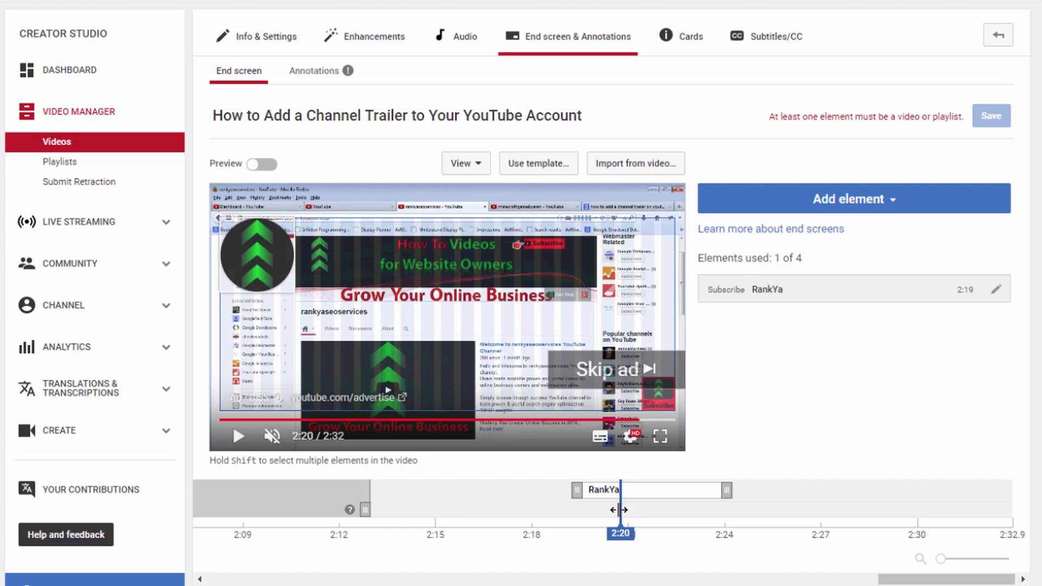
- Set the playhead to 2:25 and create a Best for viewer video element there
left_click(762, 513)
left_click(872, 198)
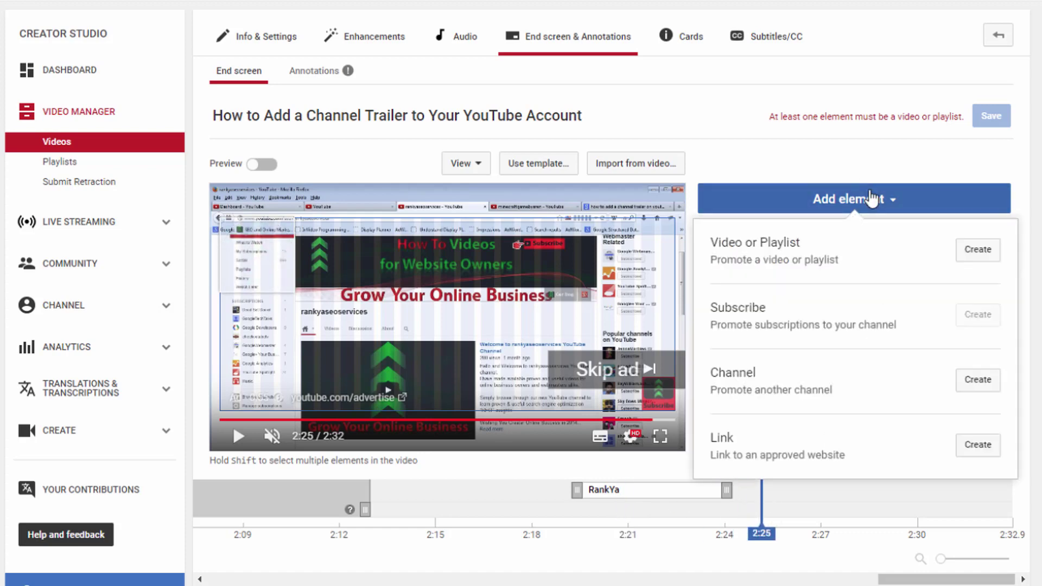
left_click(978, 251)
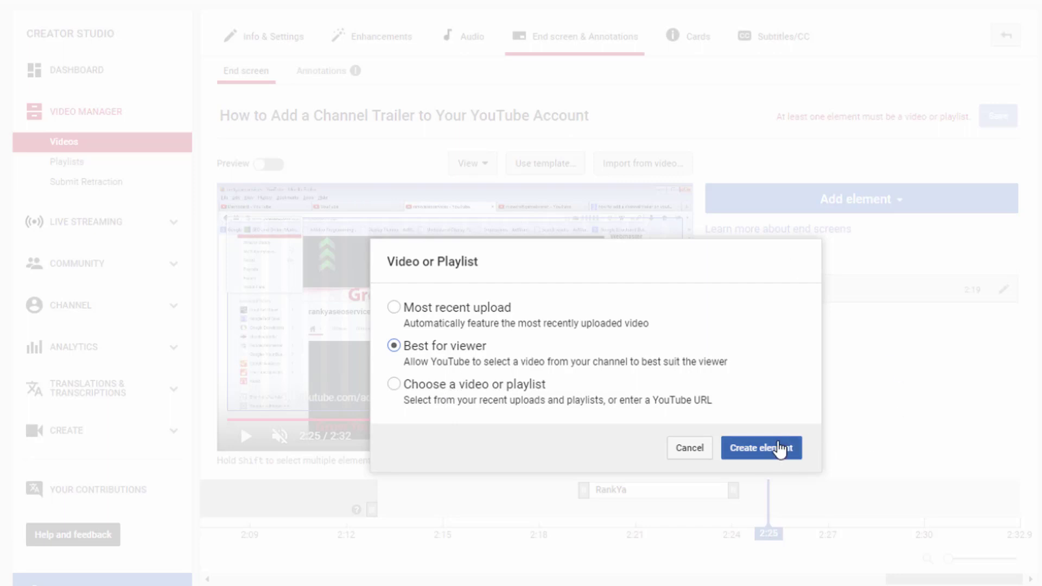
left_click(780, 449)
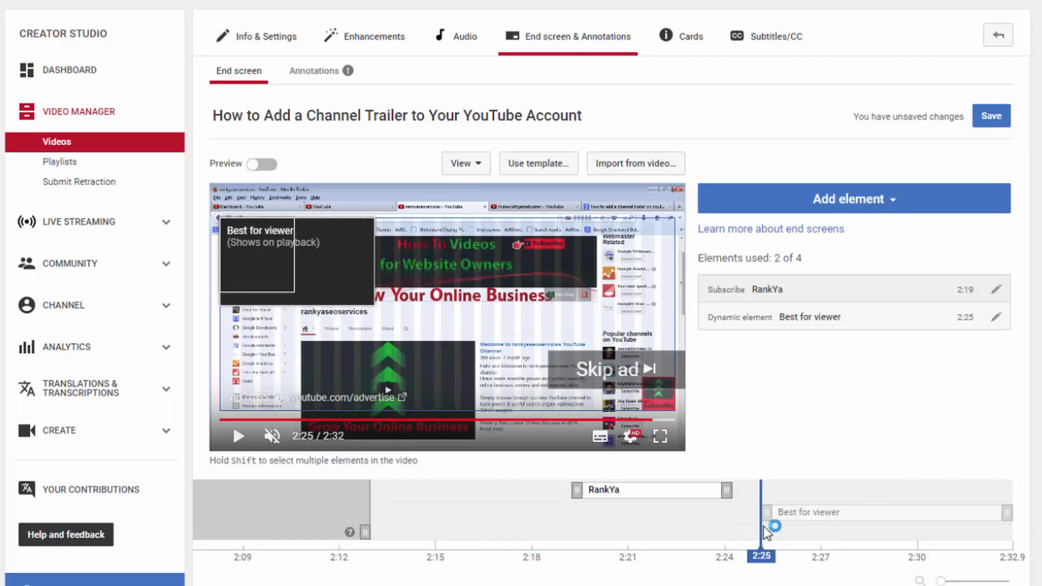
- Start Subscribe at 2:12 and Best for viewer at 2:20, moving its box top-right
left_click_drag(763, 527, 327, 526)
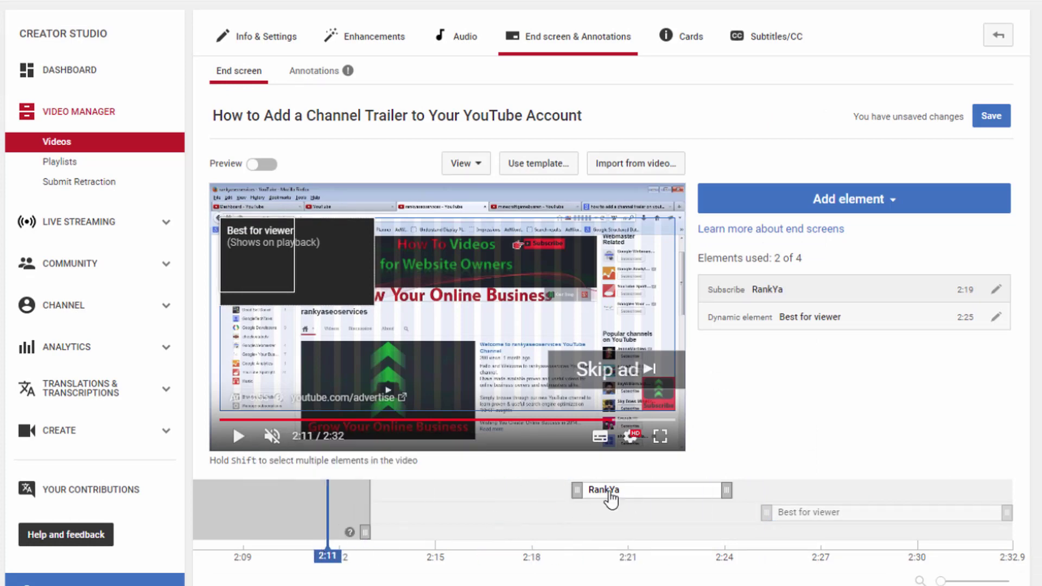
left_click_drag(611, 497, 409, 499)
left_click(798, 515)
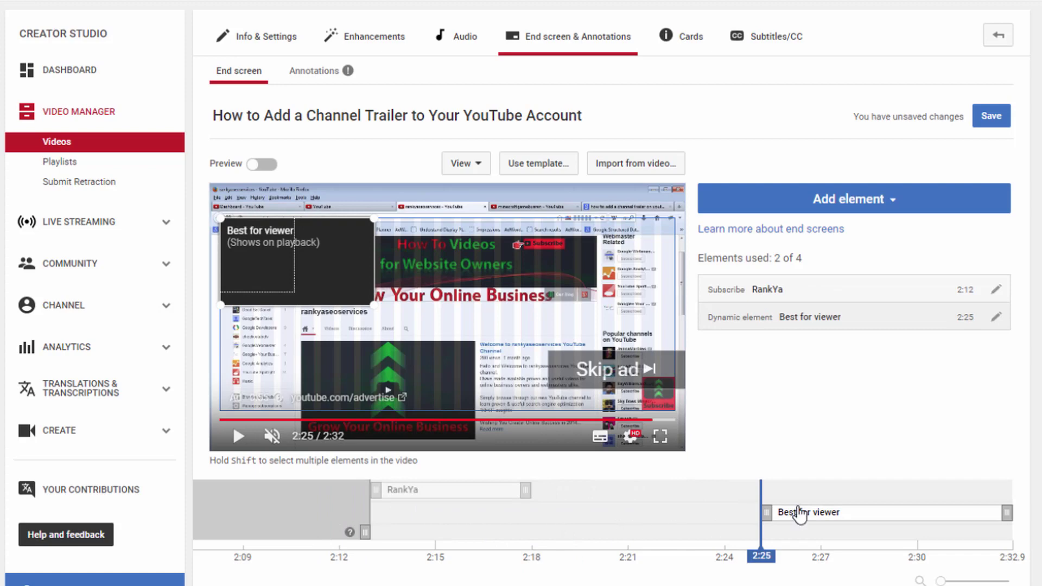
left_click_drag(761, 511, 601, 512)
left_click_drag(263, 263, 584, 259)
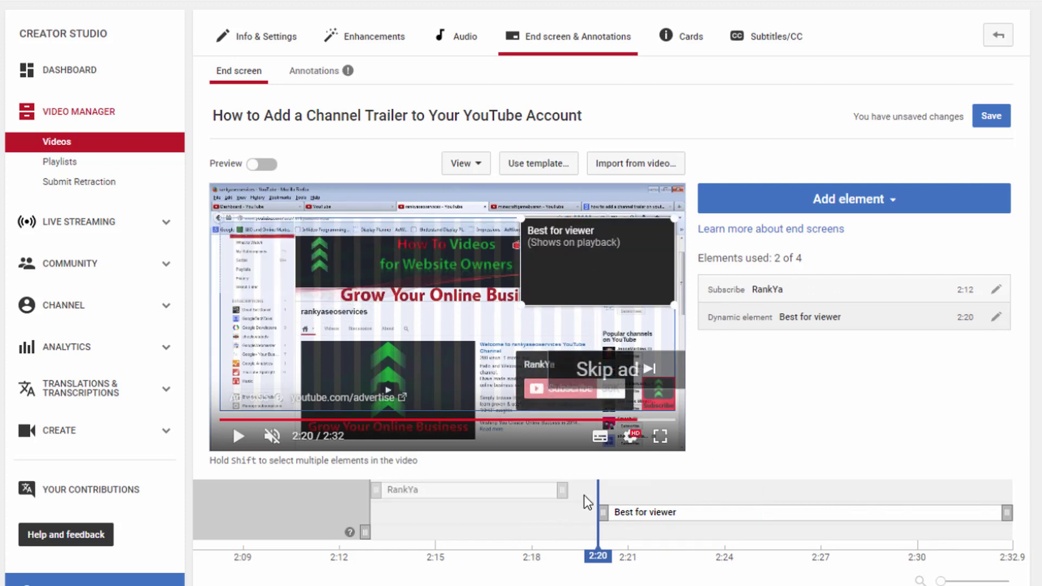
left_click(520, 497)
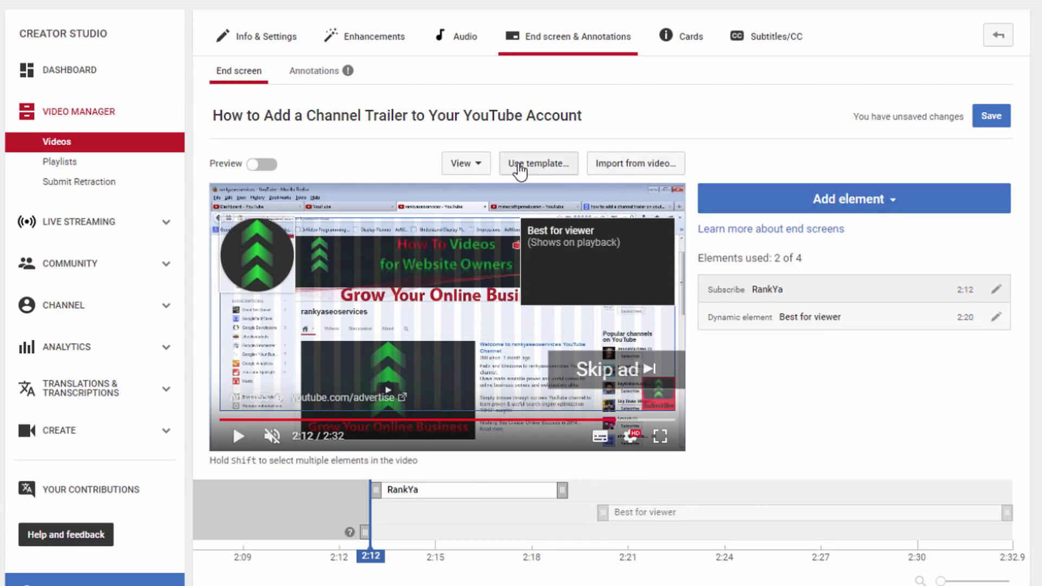
left_click(466, 164)
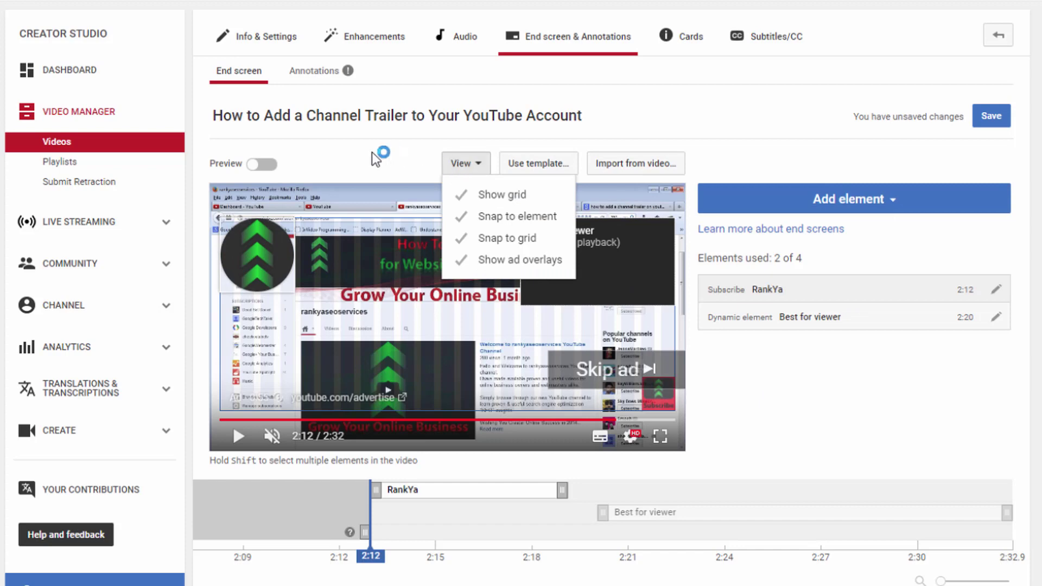
- Preview the end screen with Subscribe at 2:12 and Best for viewer at 2:20, then save
left_click(258, 170)
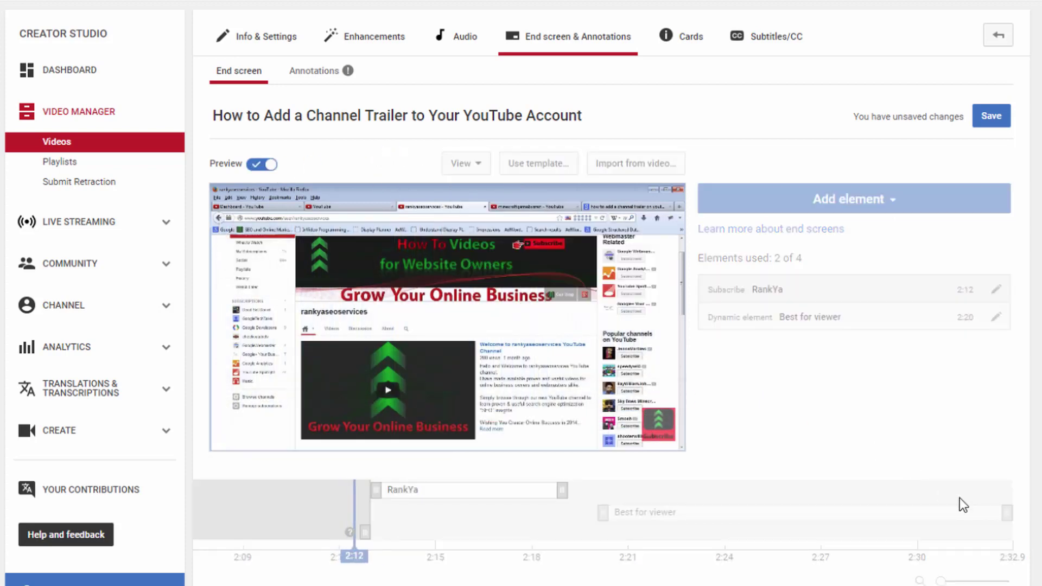
mouse_move(256, 264)
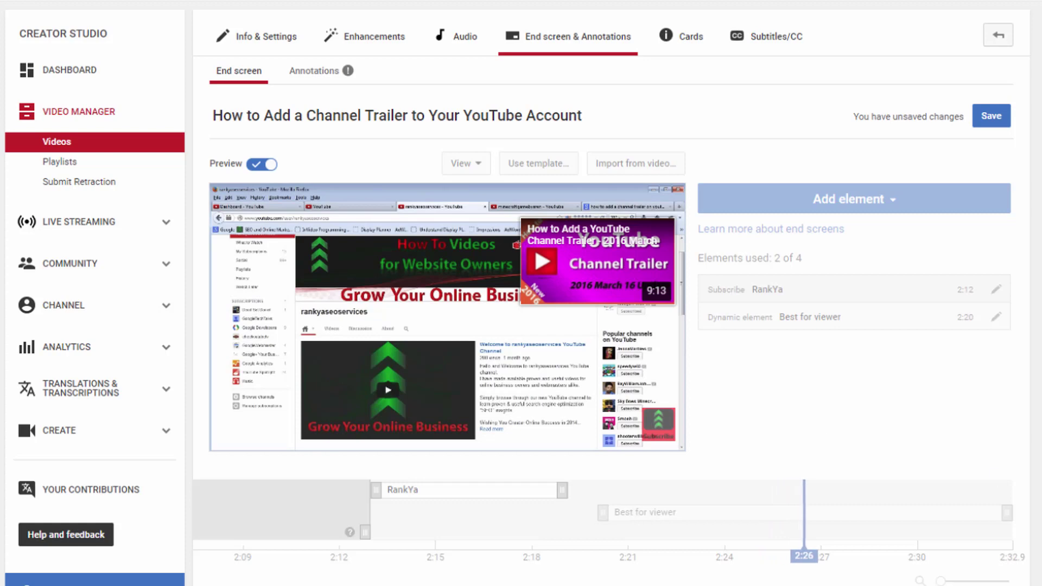
left_click(992, 117)
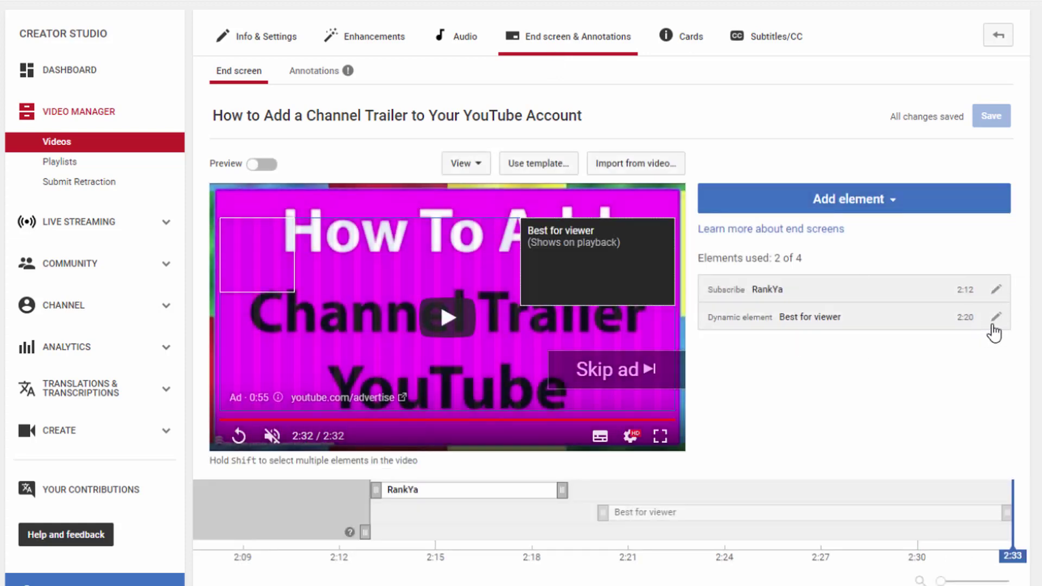
- Delete the Best for viewer element, then delete the Subscribe element with confirmation, and save
left_click(996, 318)
left_click(688, 450)
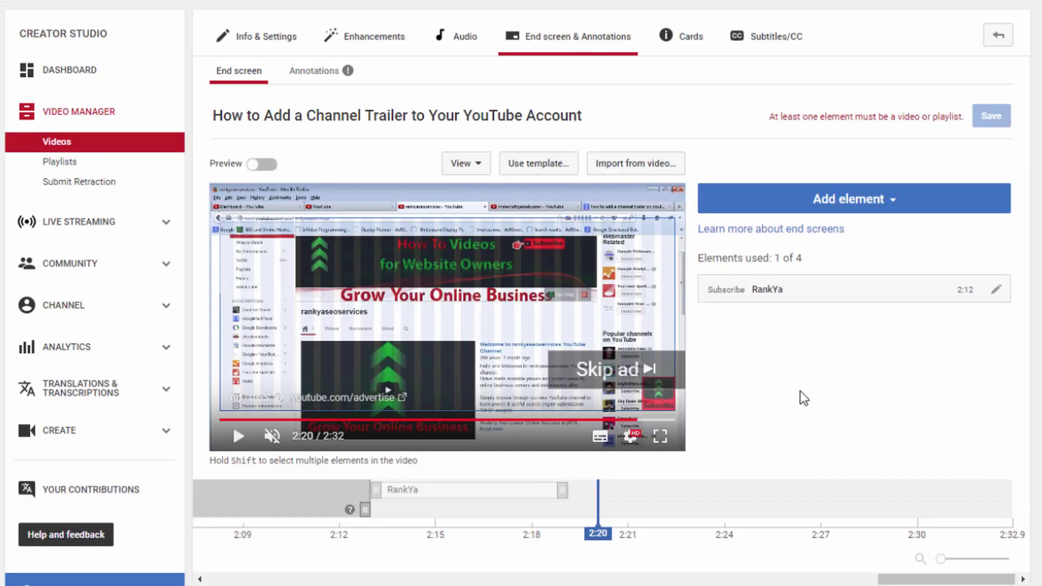
left_click(999, 293)
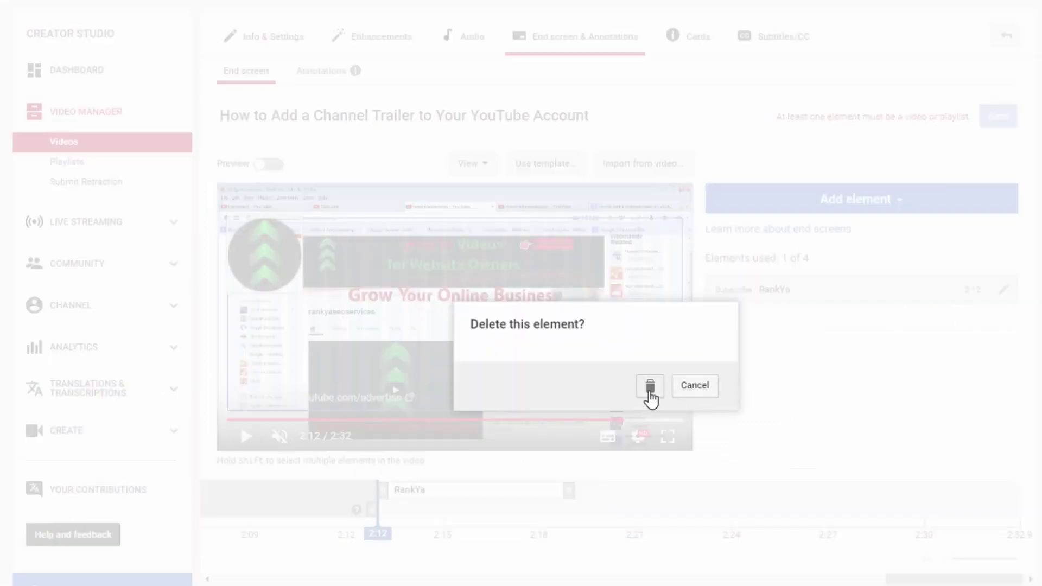
left_click(648, 390)
left_click(991, 115)
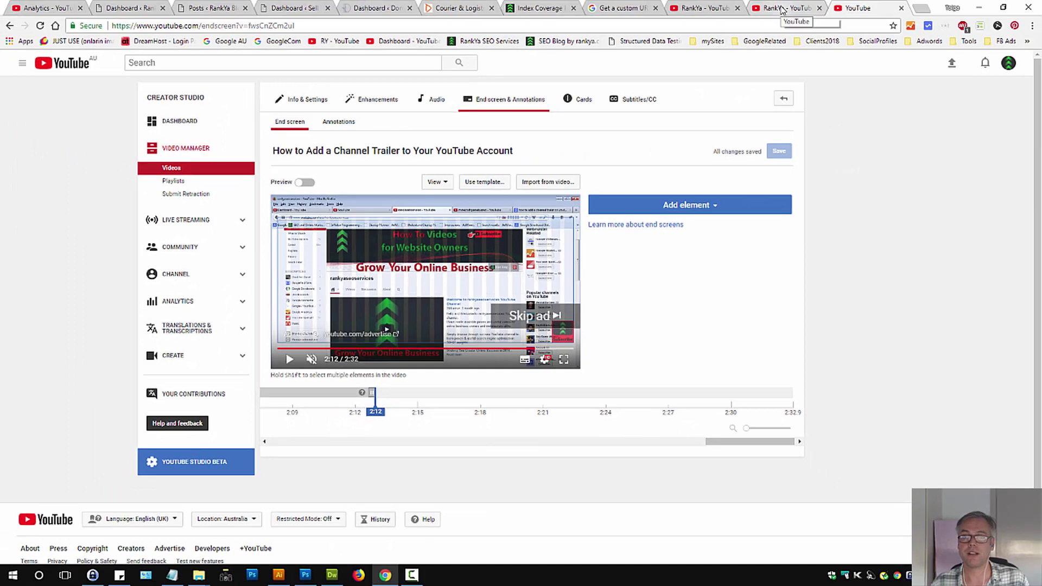
- Switch back to the 'RankYa - YouTube' tab listing the channel's custom links
left_click(783, 9)
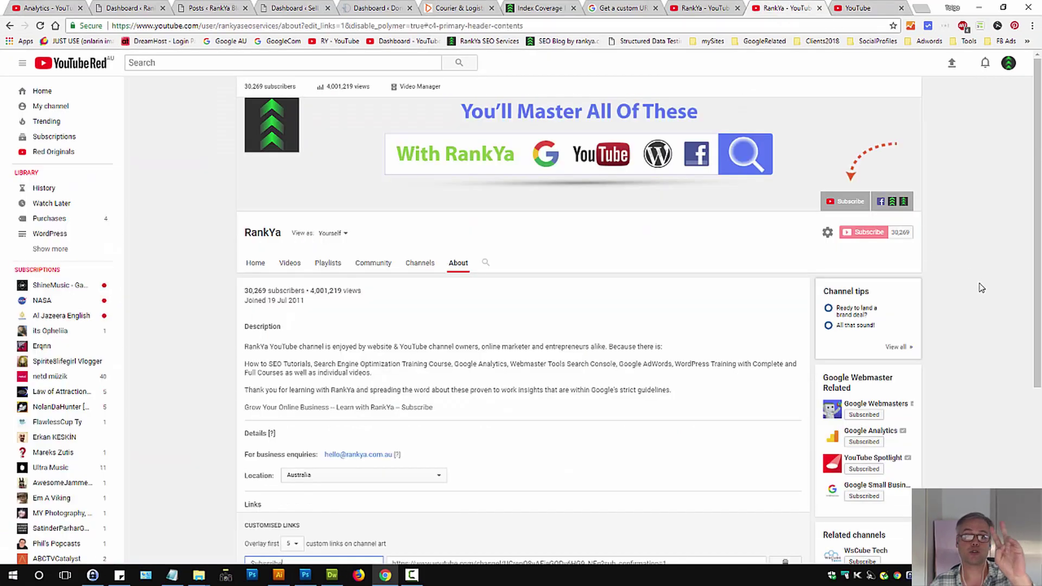